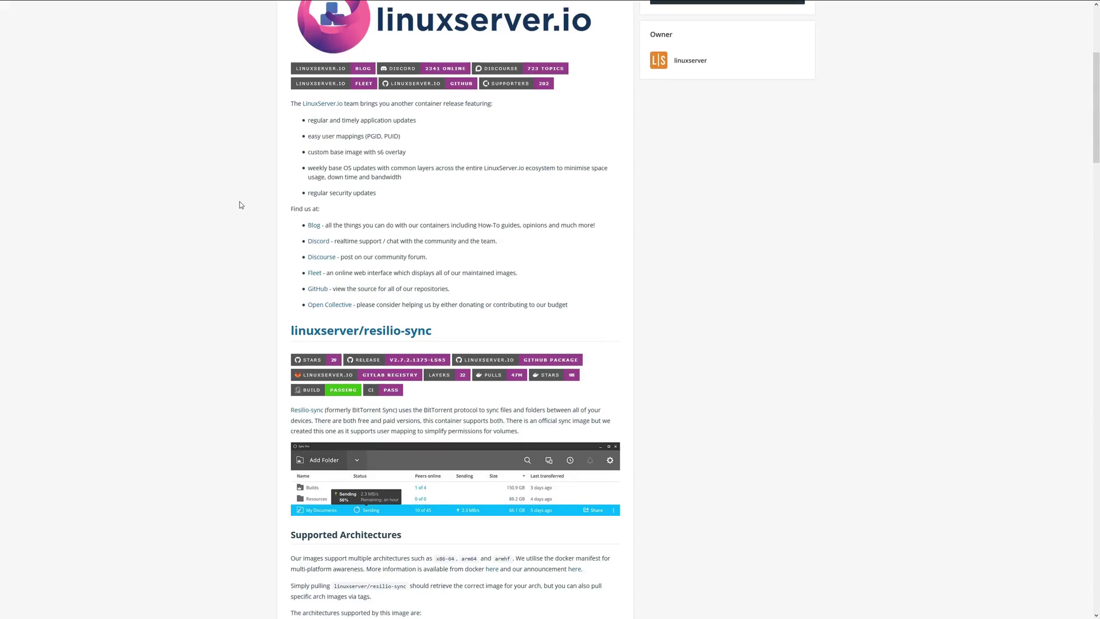
Scroll to Usage on the linuxserver/resilio-sync page and select the docker-compose example
{"action": "scroll", "coordinate": [239, 203], "scroll_direction": "down", "scroll_amount": 3}
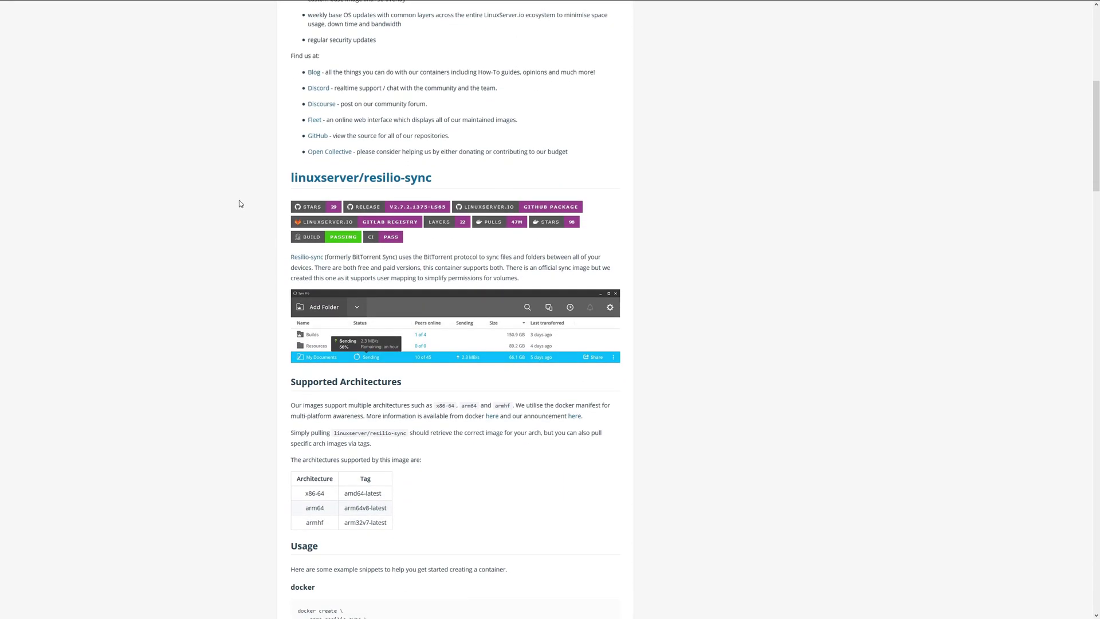
{"action": "scroll", "coordinate": [240, 204], "scroll_direction": "down", "scroll_amount": 2}
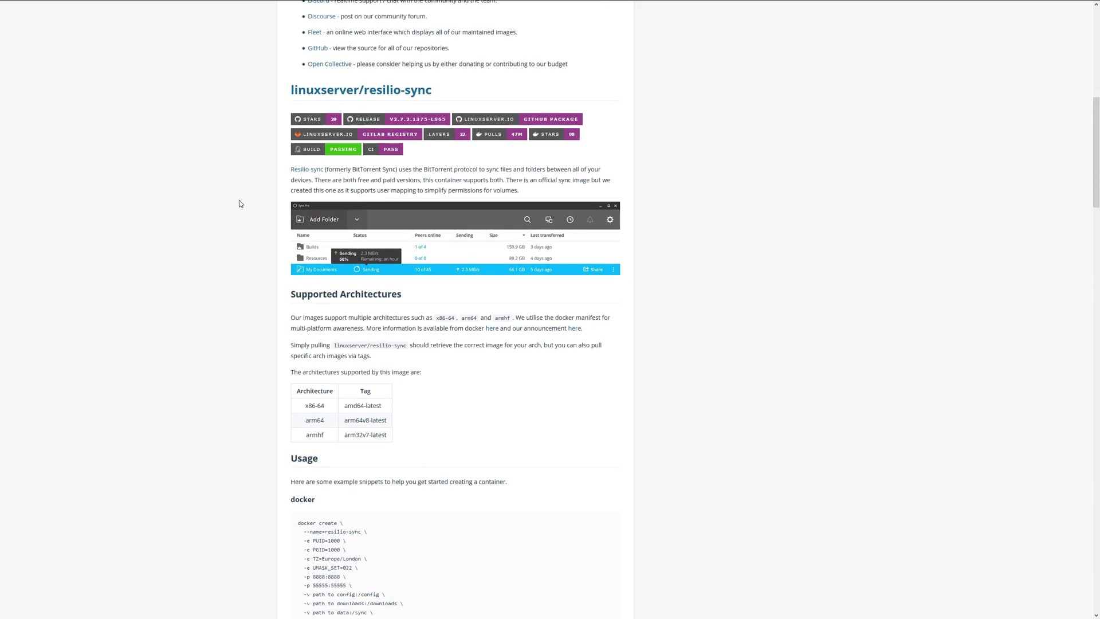
{"action": "scroll", "coordinate": [240, 204], "scroll_direction": "down", "scroll_amount": 4}
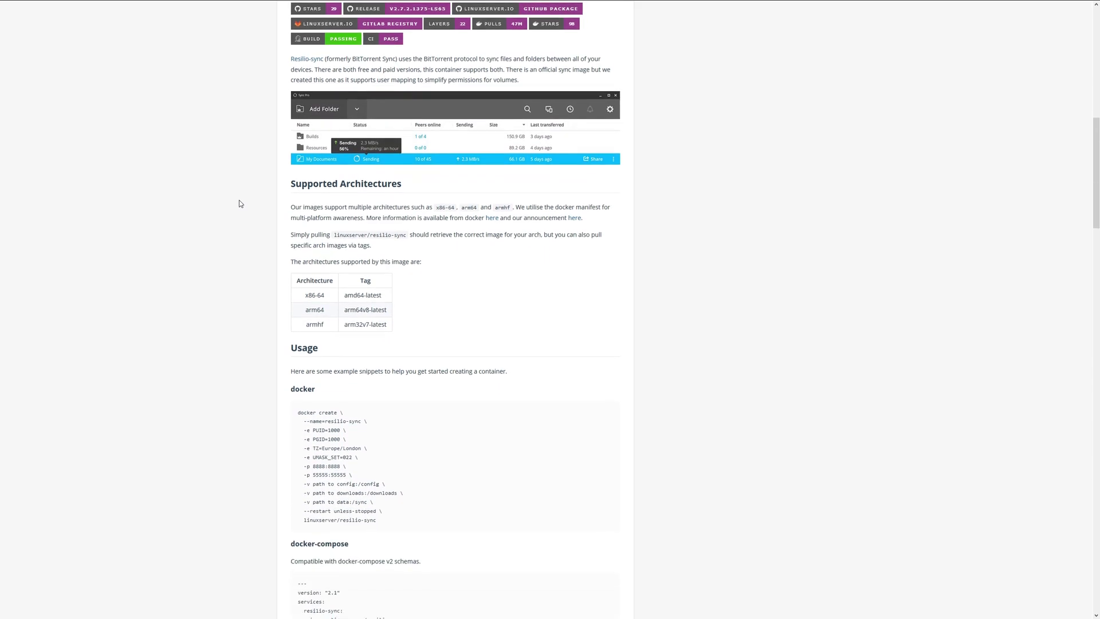
{"action": "scroll", "coordinate": [239, 201], "scroll_direction": "down", "scroll_amount": 3}
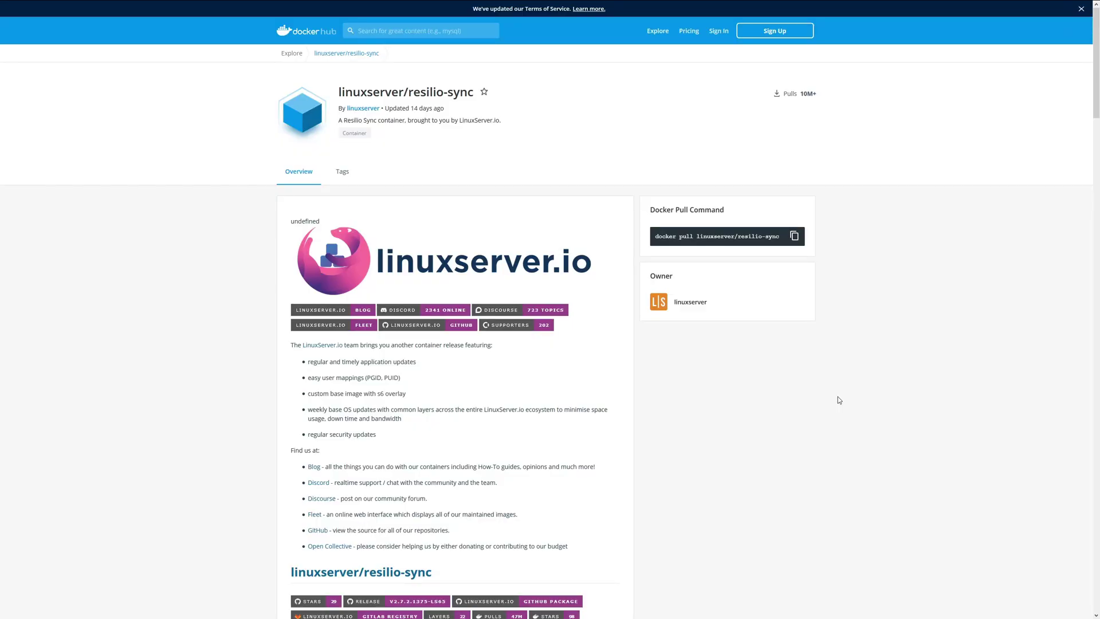
{"action": "scroll", "coordinate": [838, 400], "scroll_direction": "down", "scroll_amount": 6}
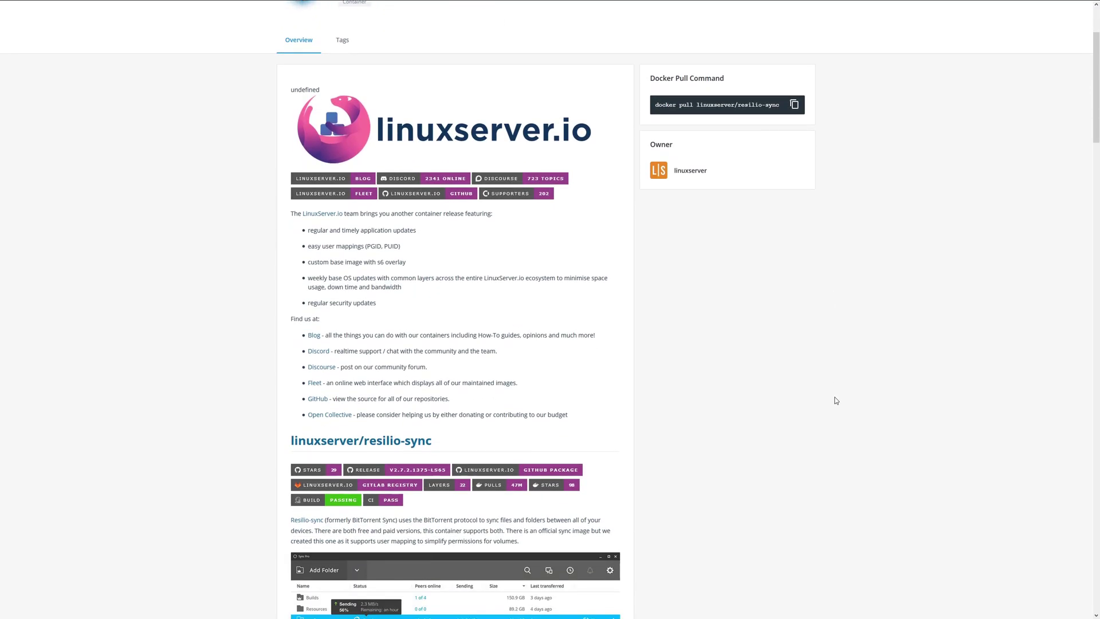
{"action": "scroll", "coordinate": [835, 399], "scroll_direction": "down", "scroll_amount": 10}
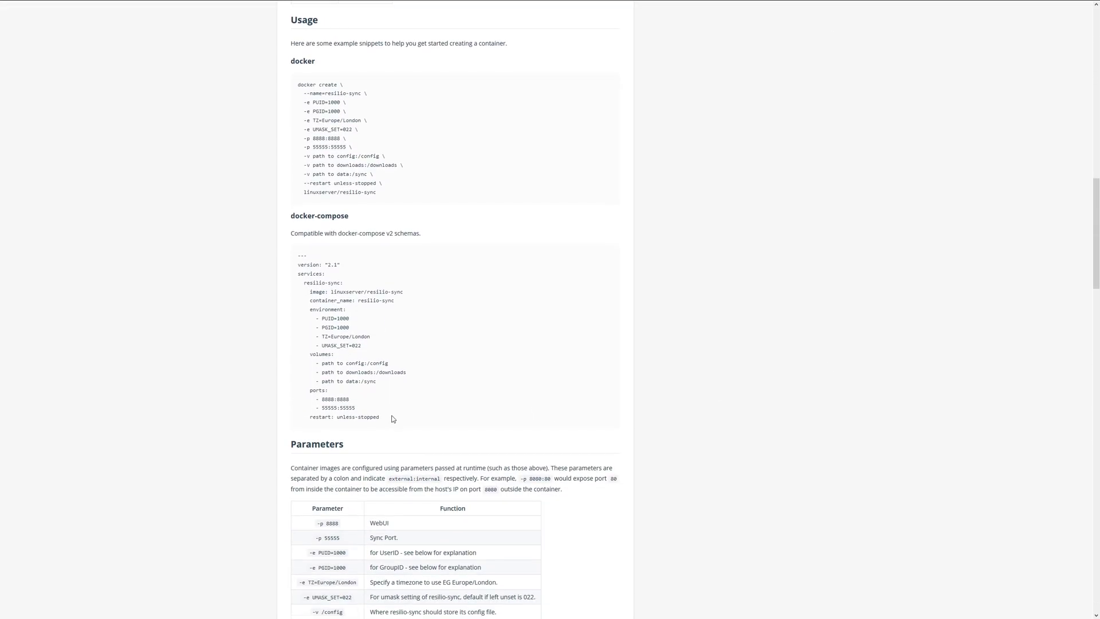
{"action": "left_click_drag", "start_coordinate": [381, 417], "coordinate": [296, 261]}
{"action": "key", "text": "ctrl+c"}
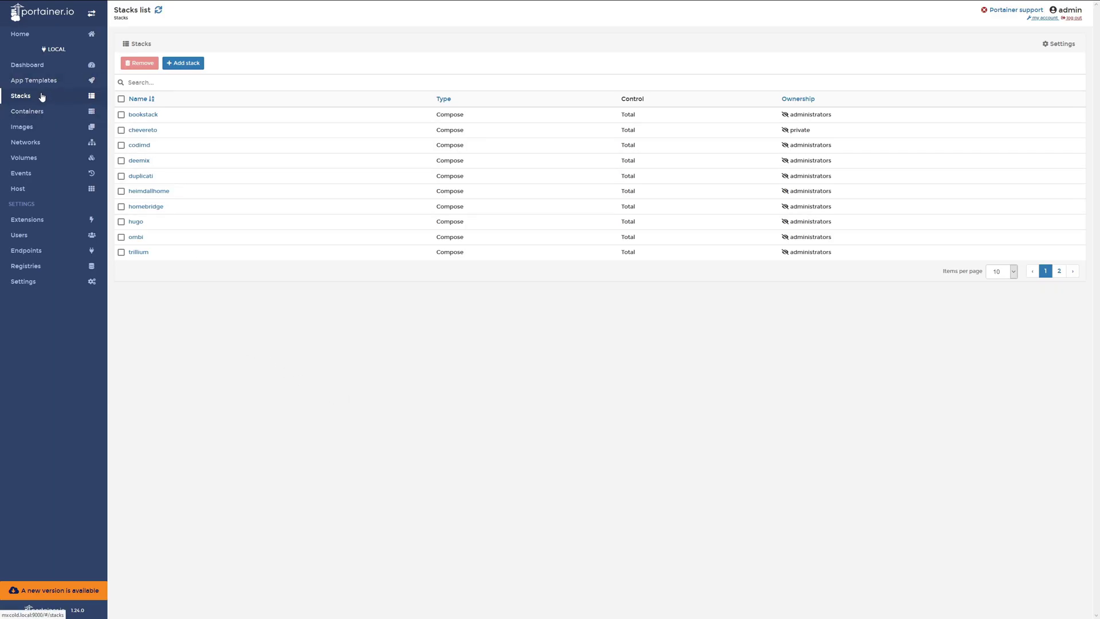
Start a new Portainer stack and paste the resilio-sync compose file into the web editor
{"action": "left_click", "coordinate": [183, 65]}
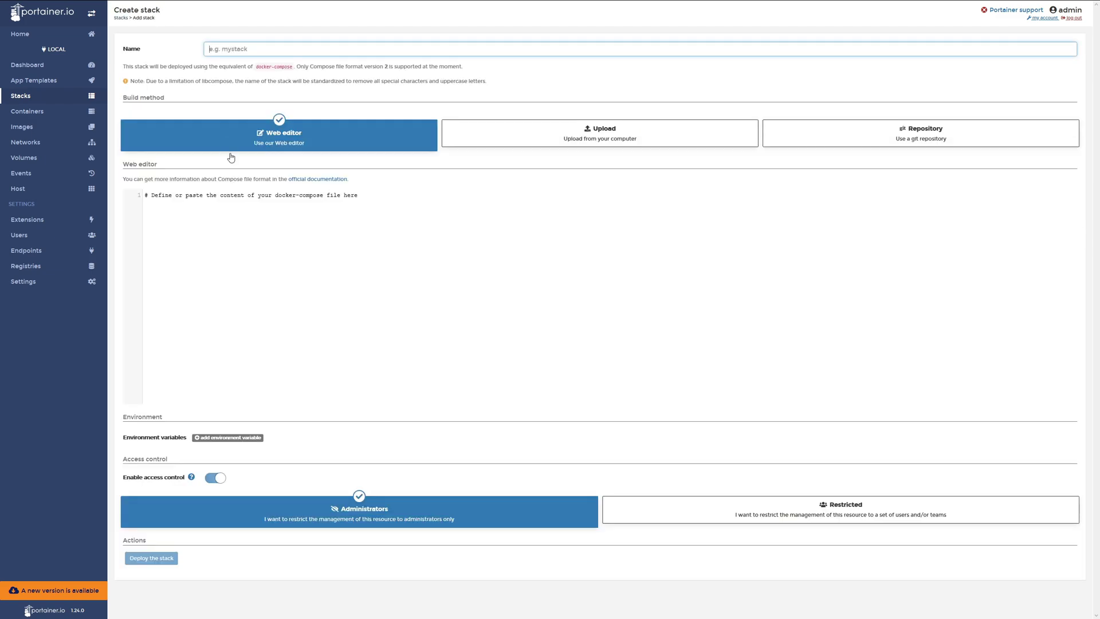
{"action": "key", "text": "ctrl+v"}
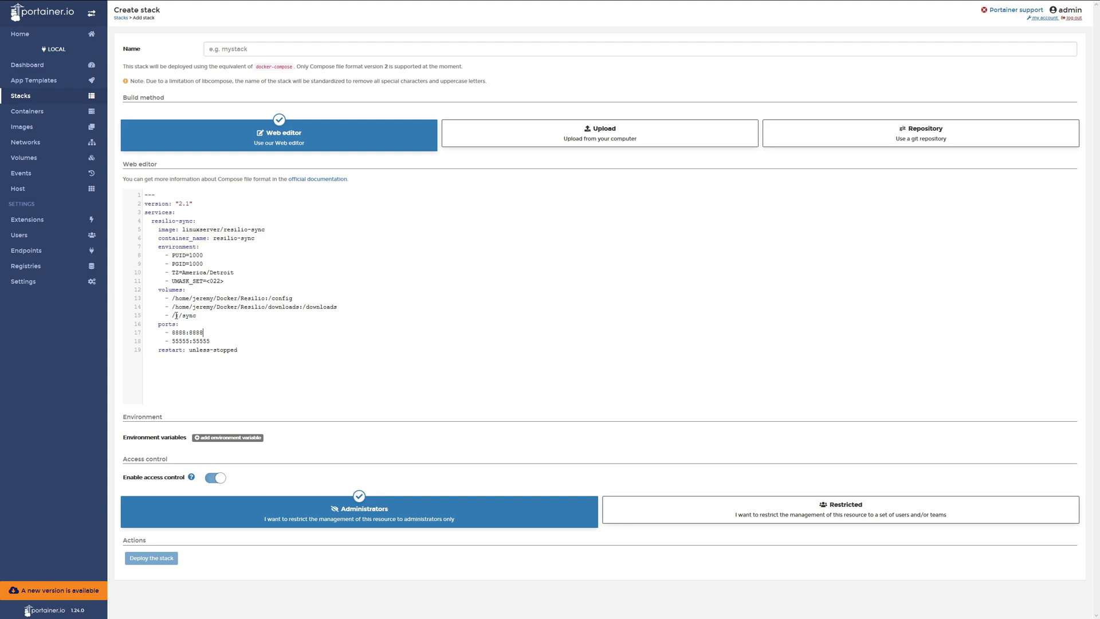
{"action": "left_click_drag", "start_coordinate": [201, 316], "coordinate": [173, 317]}
{"action": "left_click", "coordinate": [176, 315]}
Edit the downloads volume path and enter the stack name 'res'
{"action": "triple_click", "coordinate": [296, 307]}
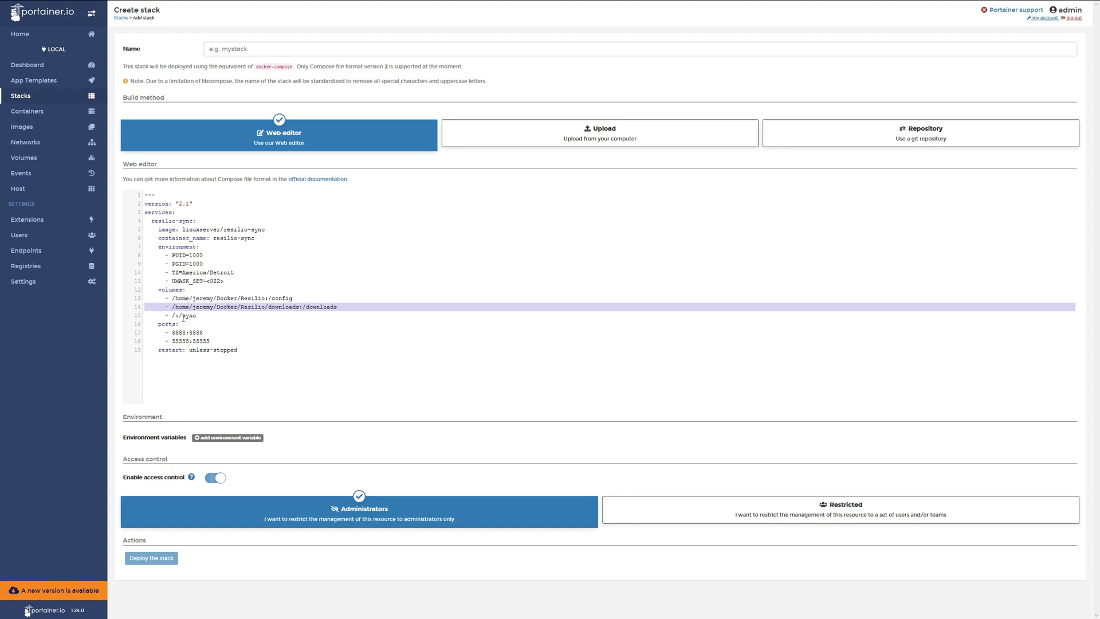
{"action": "left_click", "coordinate": [262, 307]}
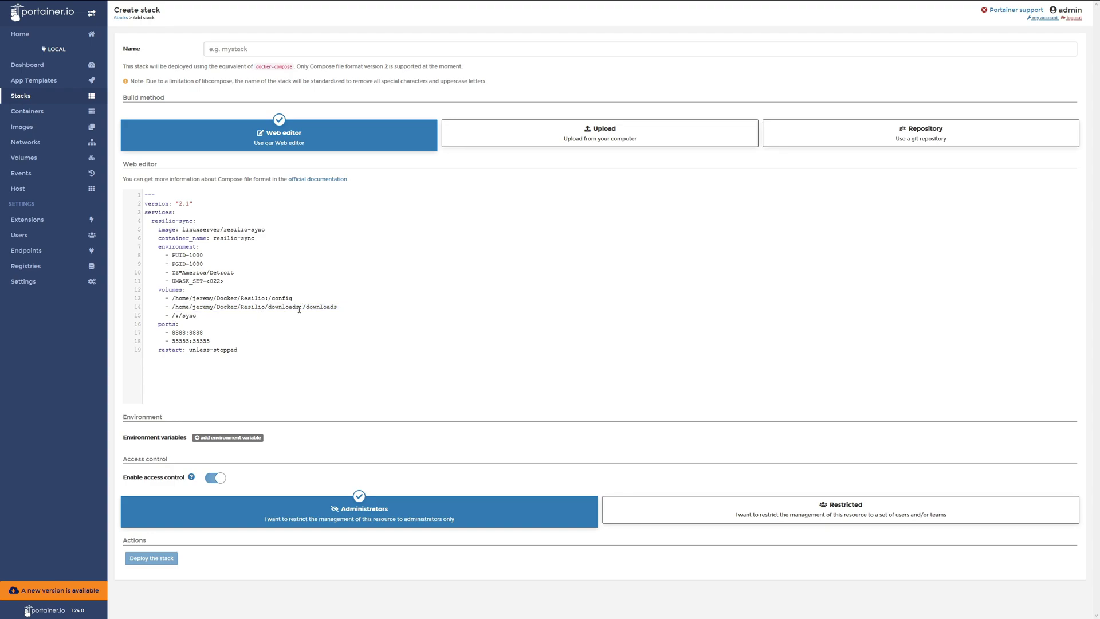
{"action": "left_click_drag", "start_coordinate": [299, 307], "coordinate": [176, 307]}
{"action": "left_click", "coordinate": [237, 349]}
{"action": "left_click", "coordinate": [258, 51]}
{"action": "type", "text": "res"}
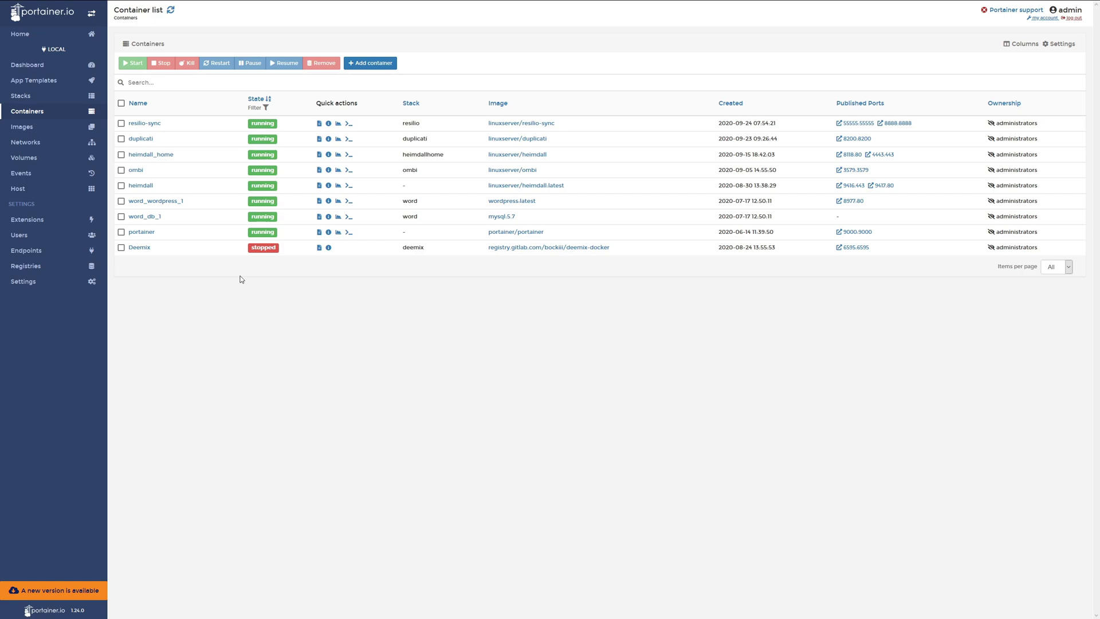
Deploy the resilio stack from the pasted compose file
{"action": "left_click", "coordinate": [163, 202]}
Open the Resilio Sync web UI on port 8888, add a standard folder and browse /sync
{"action": "left_click", "coordinate": [897, 123]}
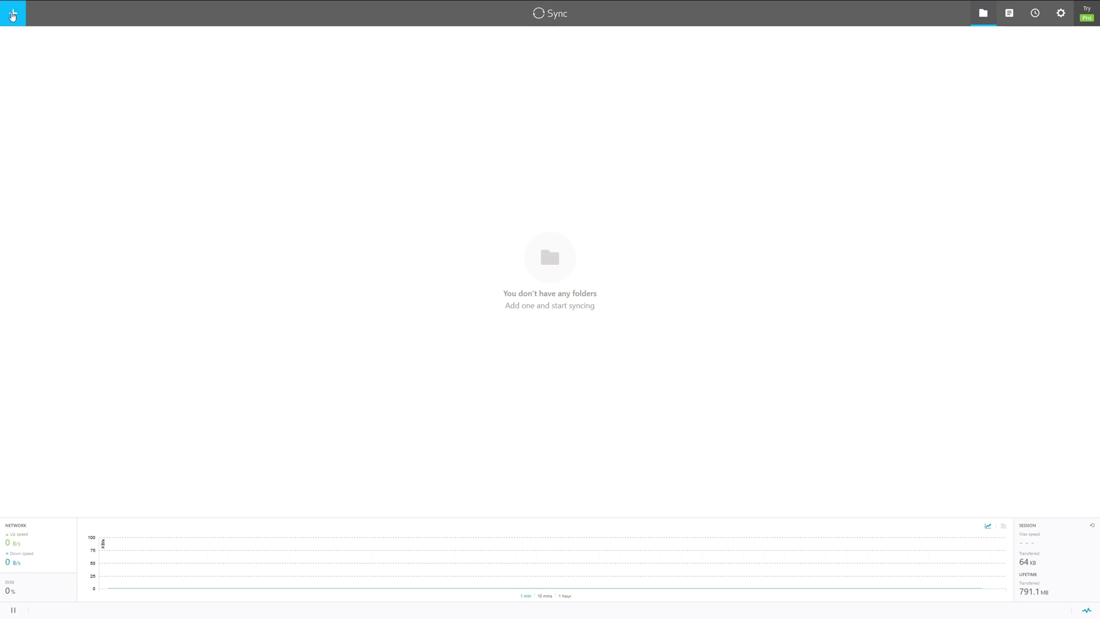
{"action": "left_click", "coordinate": [12, 15]}
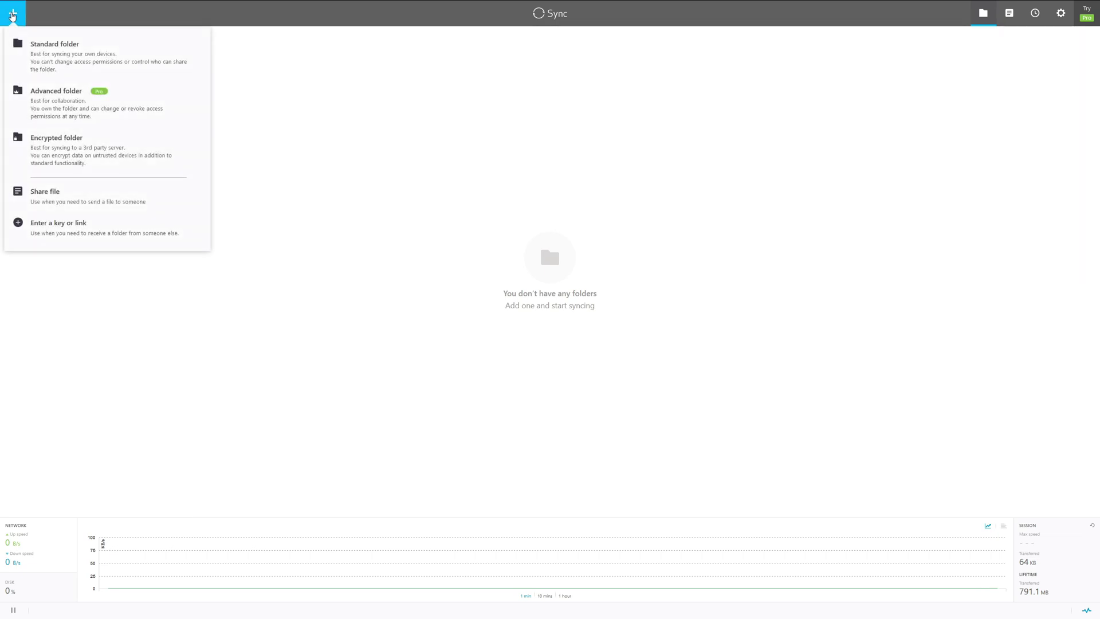
{"action": "left_click", "coordinate": [26, 46]}
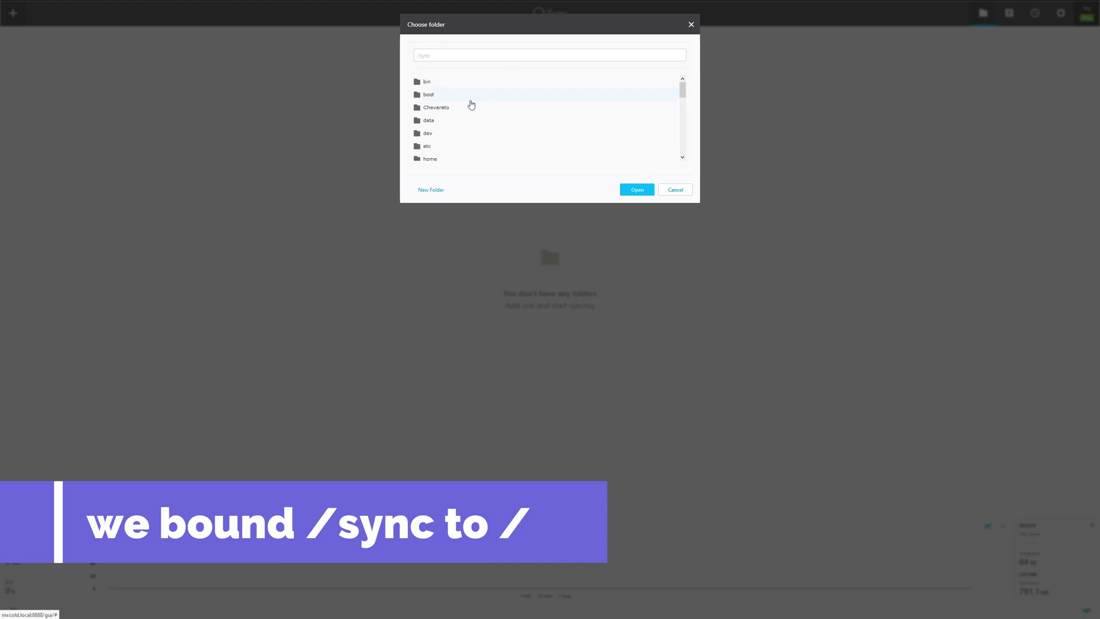
{"action": "scroll", "coordinate": [471, 104], "scroll_direction": "down", "scroll_amount": 5}
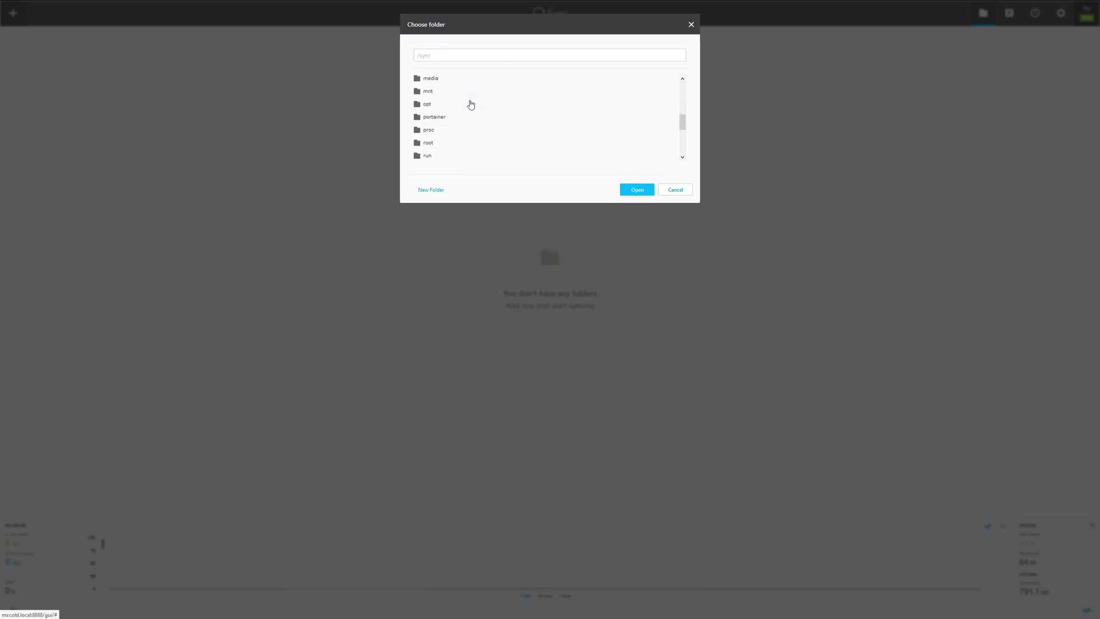
{"action": "scroll", "coordinate": [471, 104], "scroll_direction": "down", "scroll_amount": 2}
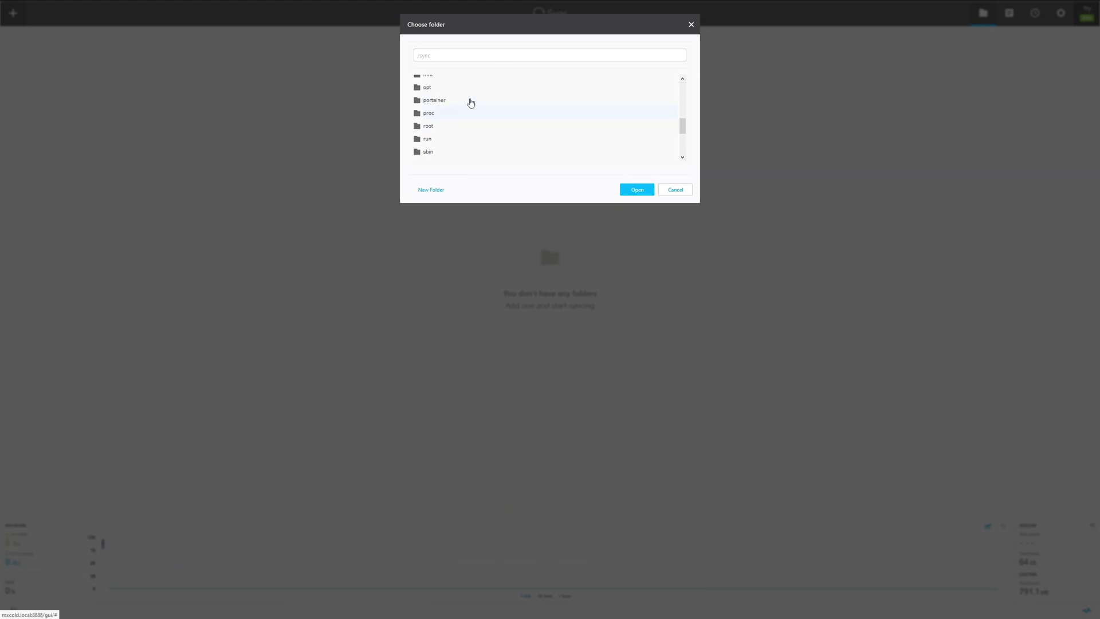
{"action": "scroll", "coordinate": [471, 103], "scroll_direction": "up", "scroll_amount": 7}
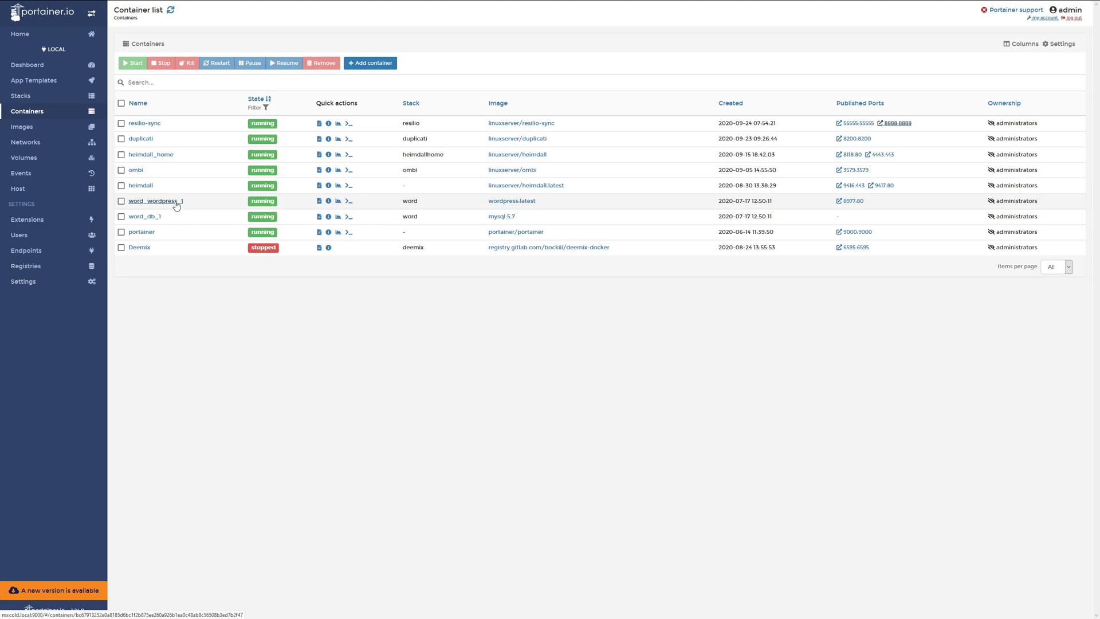
Open word_wordpress_1's details and select its /root/Portal host volume path
{"action": "left_click", "coordinate": [174, 204]}
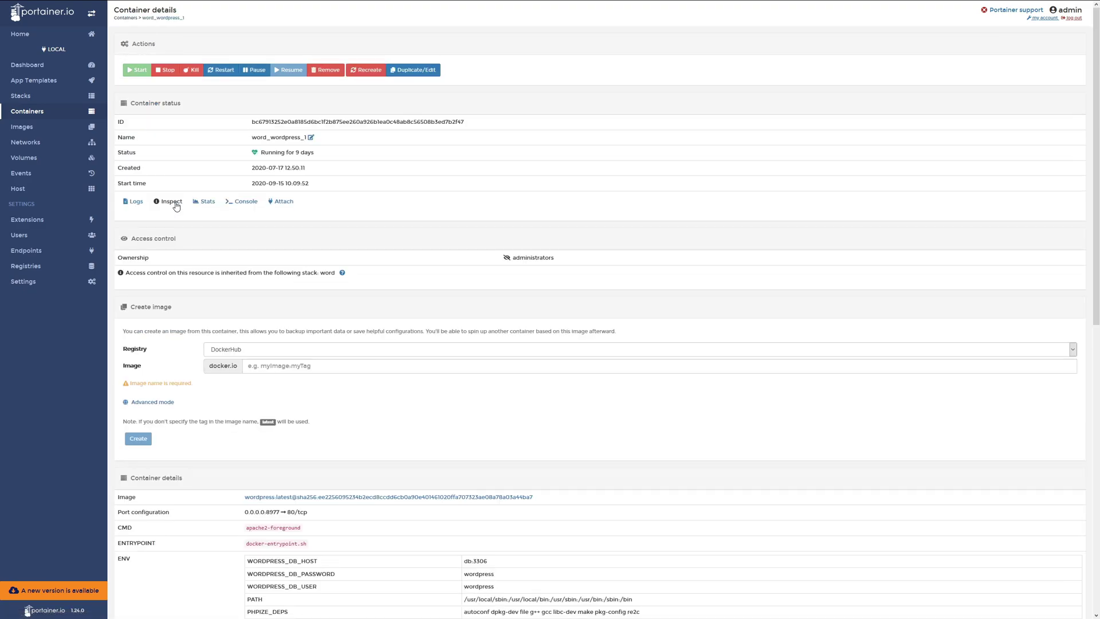
{"action": "scroll", "coordinate": [173, 271], "scroll_direction": "down", "scroll_amount": 10}
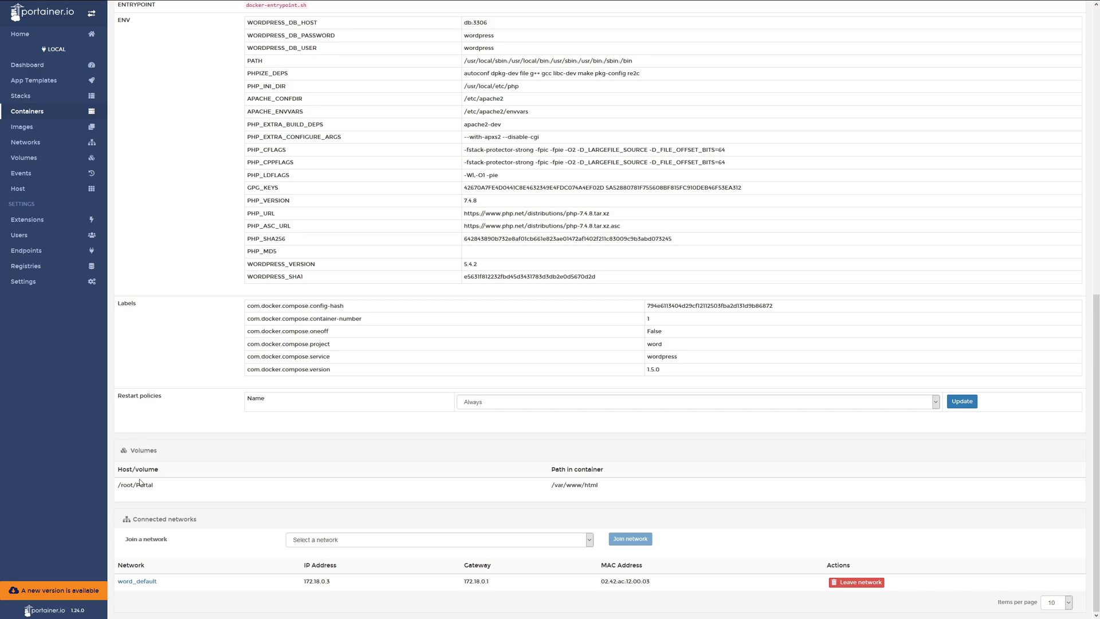
{"action": "left_click_drag", "start_coordinate": [158, 489], "coordinate": [117, 487]}
Choose /sync/root/Portal in the folder chooser and confirm it as the shared folder
{"action": "key", "text": "alt+Tab"}
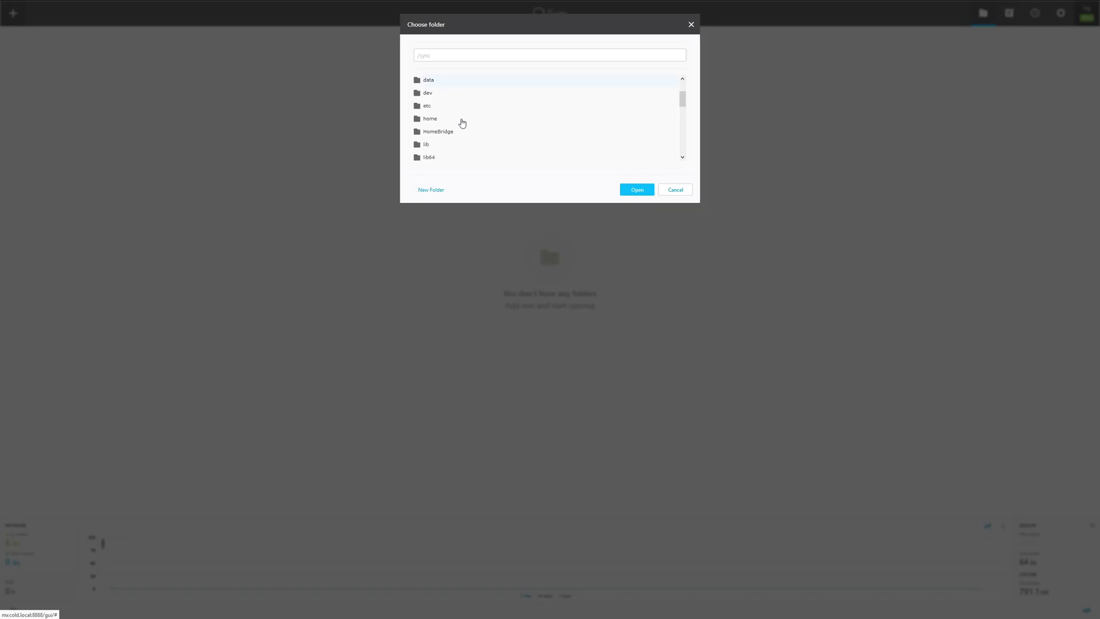
{"action": "scroll", "coordinate": [462, 121], "scroll_direction": "down", "scroll_amount": 2}
{"action": "scroll", "coordinate": [460, 121], "scroll_direction": "down", "scroll_amount": 2}
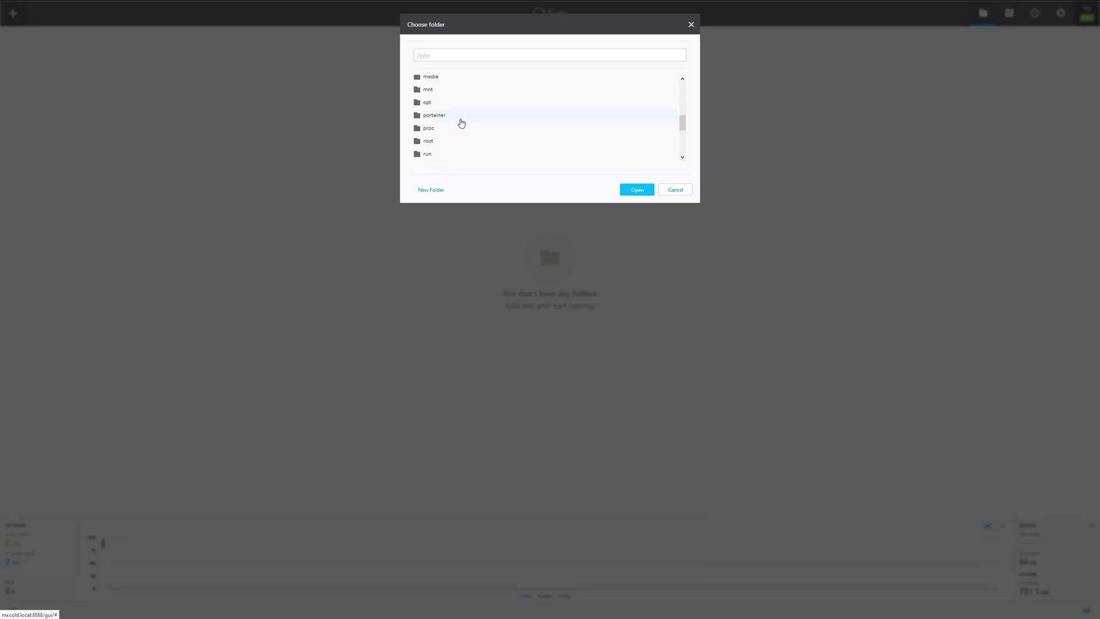
{"action": "scroll", "coordinate": [453, 115], "scroll_direction": "down", "scroll_amount": 2}
{"action": "left_click", "coordinate": [443, 92]}
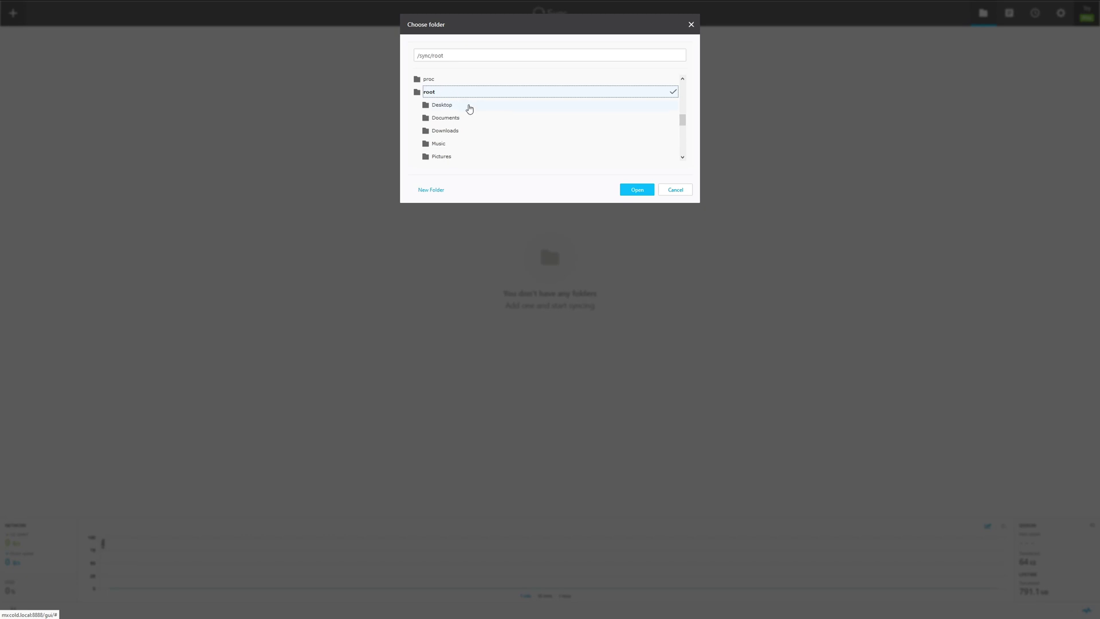
{"action": "scroll", "coordinate": [467, 108], "scroll_direction": "down", "scroll_amount": 2}
{"action": "left_click", "coordinate": [455, 122]}
{"action": "scroll", "coordinate": [481, 125], "scroll_direction": "down", "scroll_amount": 1}
{"action": "scroll", "coordinate": [481, 124], "scroll_direction": "down", "scroll_amount": 1}
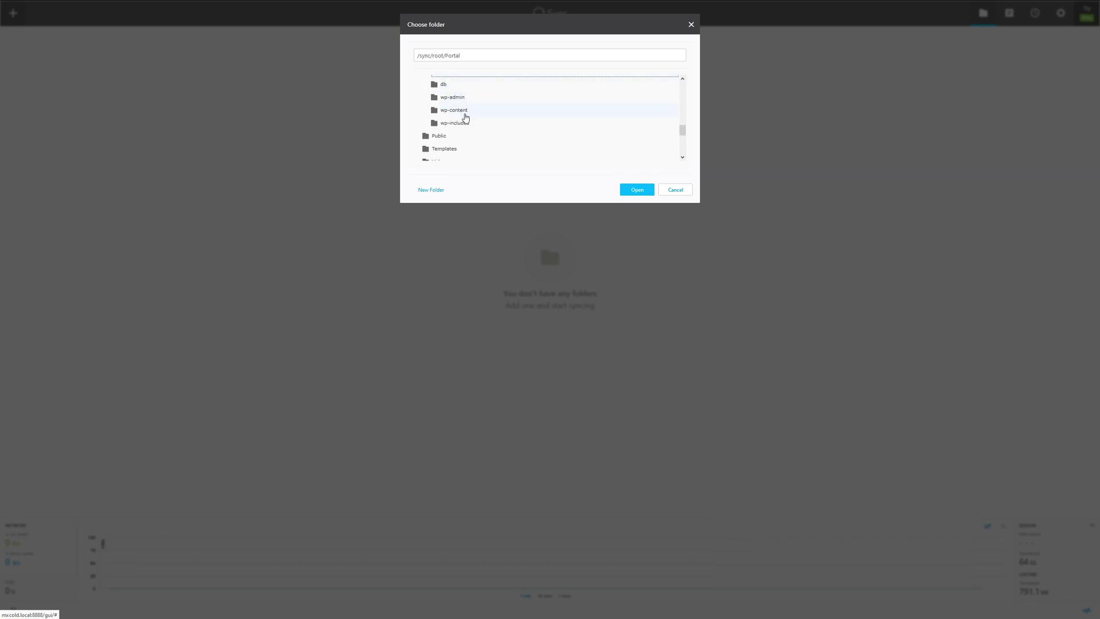
{"action": "scroll", "coordinate": [462, 124], "scroll_direction": "up", "scroll_amount": 2}
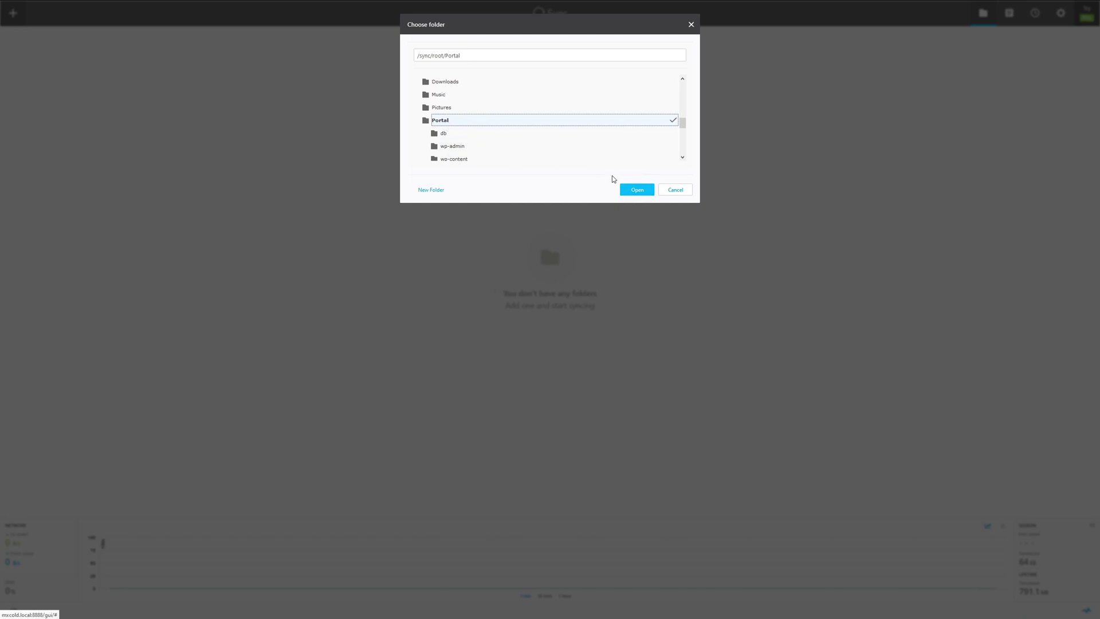
{"action": "left_click", "coordinate": [636, 189]}
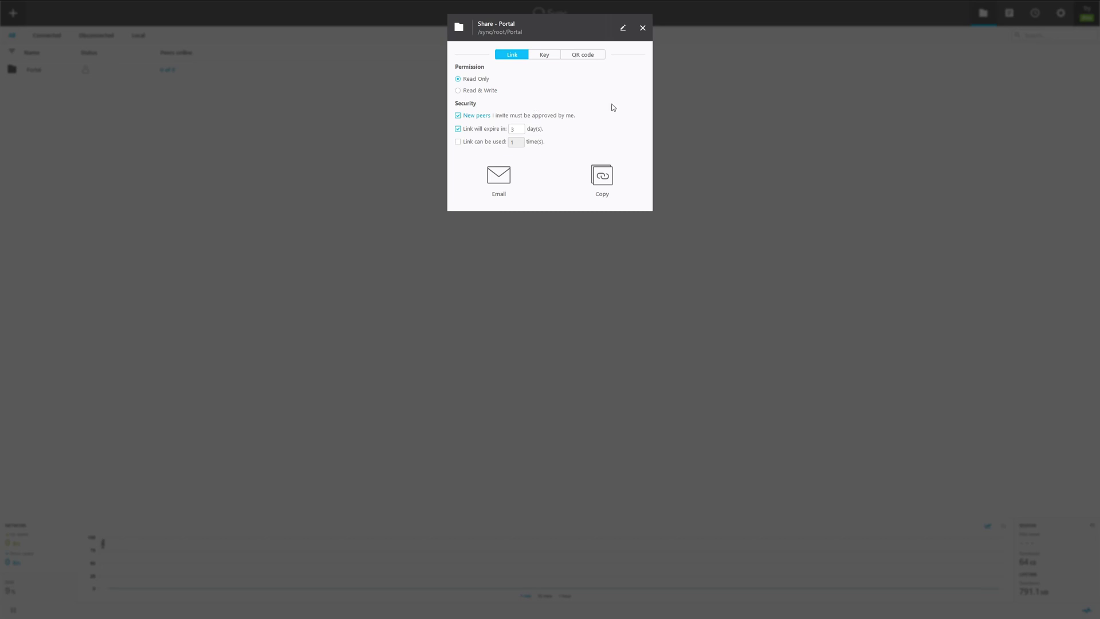
Close the Share - Portal dialog
{"action": "left_click", "coordinate": [641, 40]}
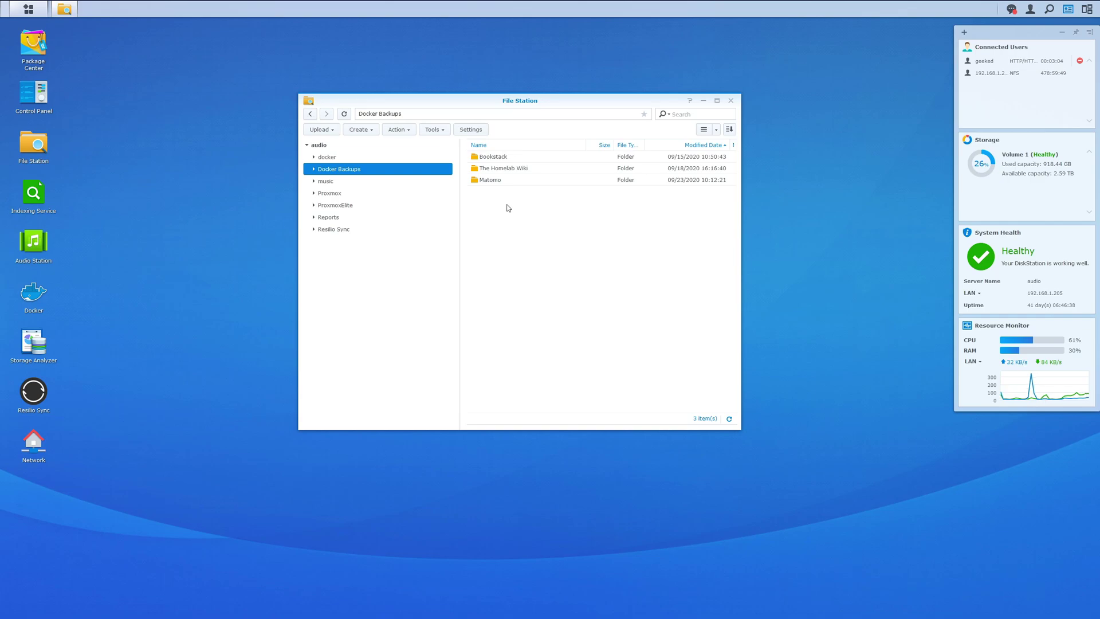
Create a folder named 'Portal' in Docker Backups from the right-click menu
{"action": "right_click", "coordinate": [508, 206]}
{"action": "left_click", "coordinate": [535, 267]}
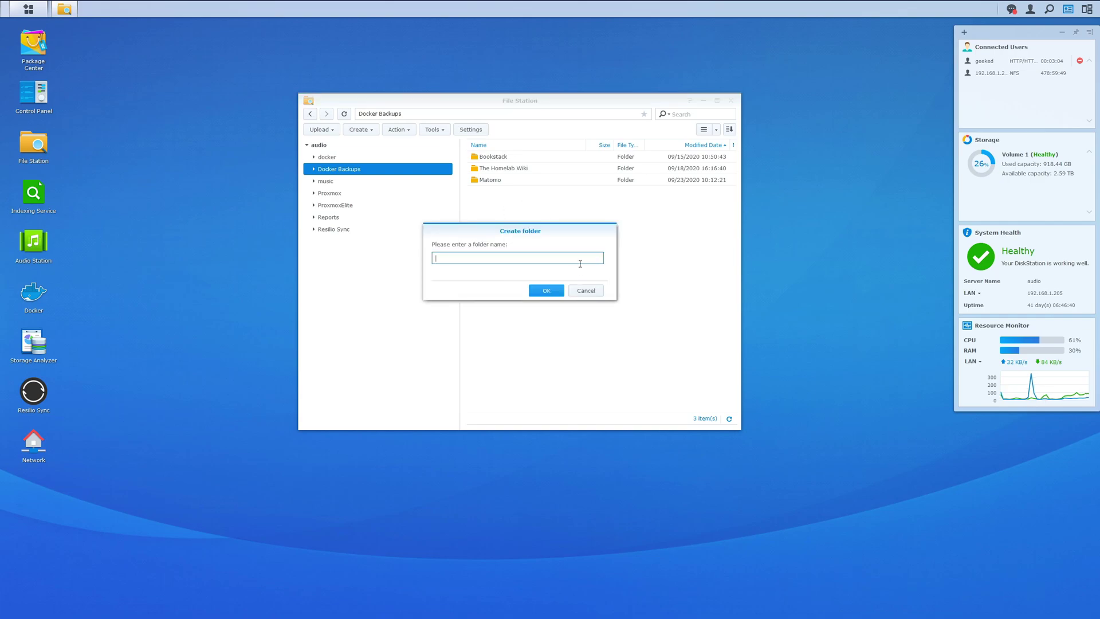
{"action": "type", "text": "Portal"}
{"action": "key", "text": "Return"}
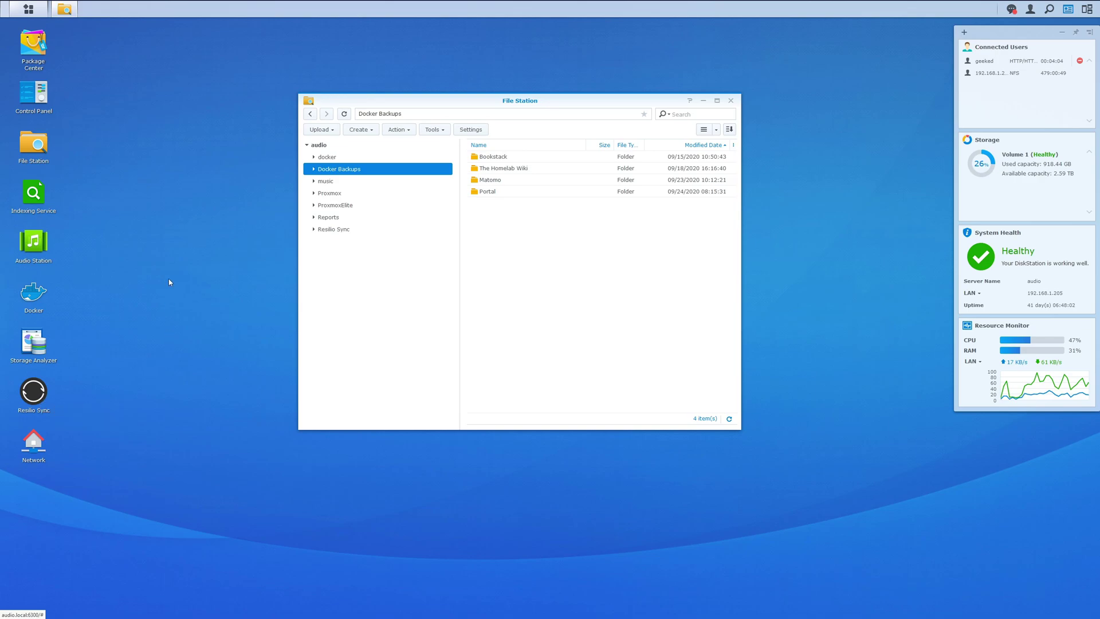
Open Package Center and search for 'resilio'
{"action": "left_click", "coordinate": [19, 38]}
{"action": "left_click", "coordinate": [358, 47]}
{"action": "type", "text": "resilio"}
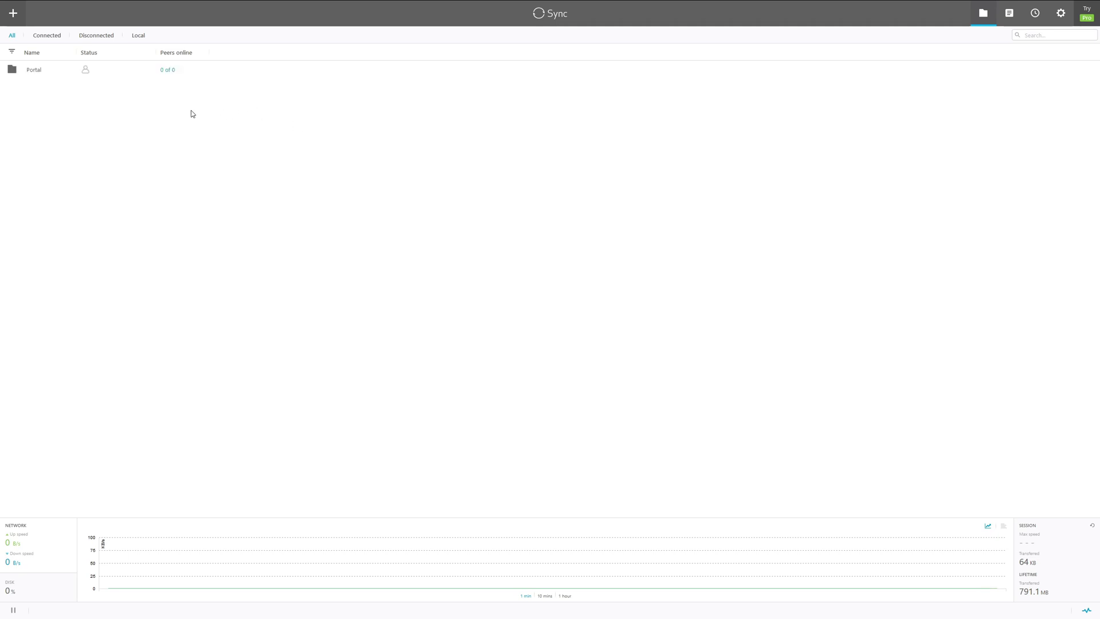
Open Portal's share options and copy its read-only key from the Key tab
{"action": "right_click", "coordinate": [31, 72]}
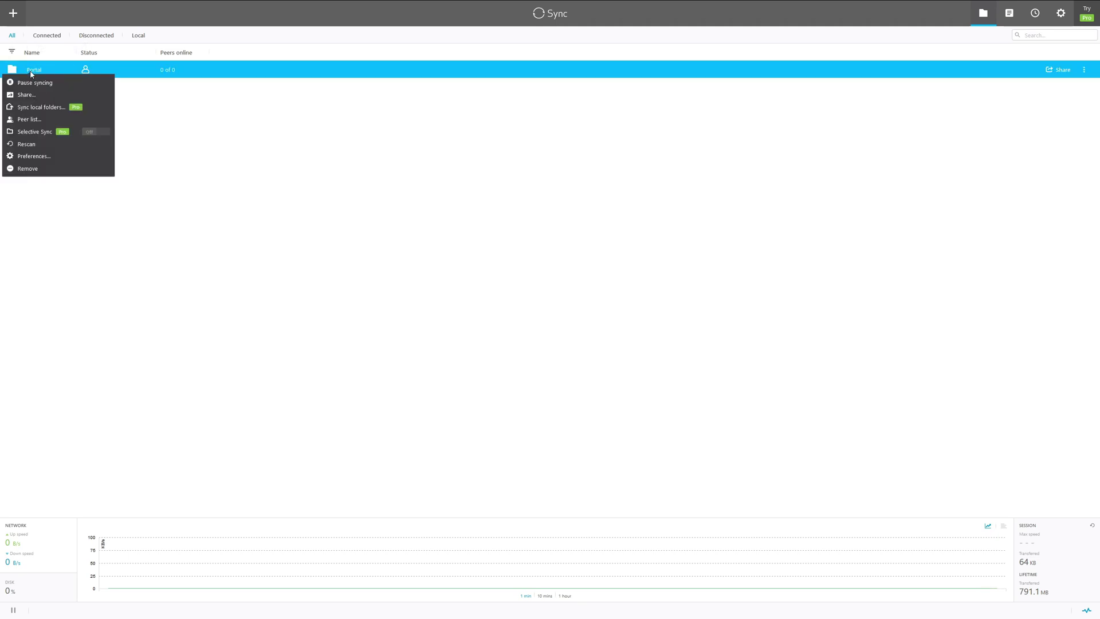
{"action": "left_click", "coordinate": [26, 94]}
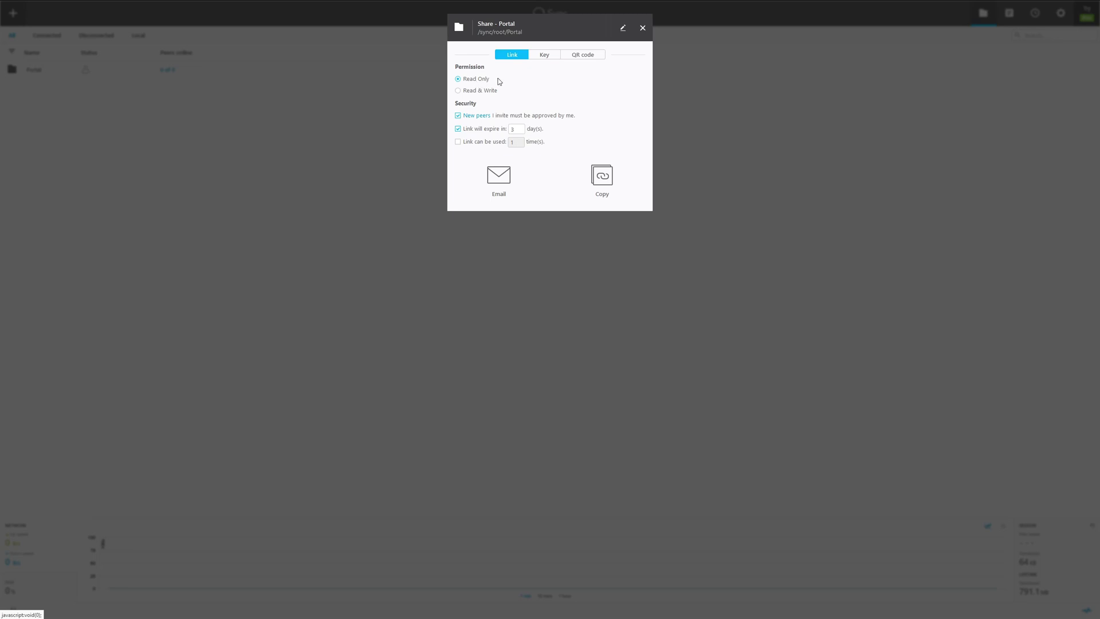
{"action": "left_click", "coordinate": [544, 57]}
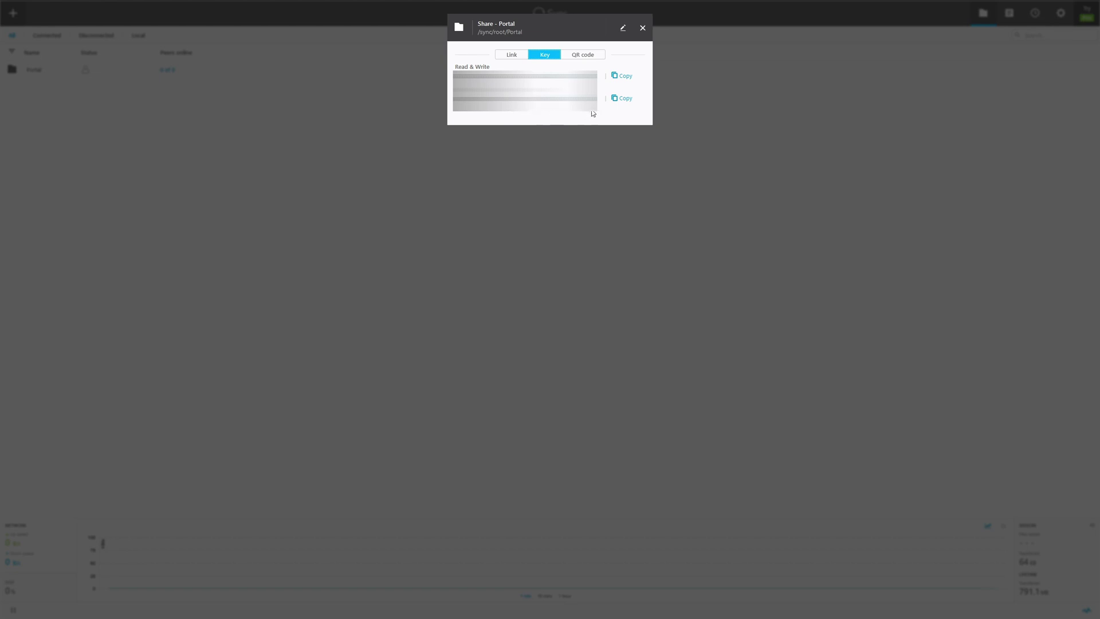
{"action": "left_click", "coordinate": [627, 99]}
{"action": "right_click", "coordinate": [538, 69]}
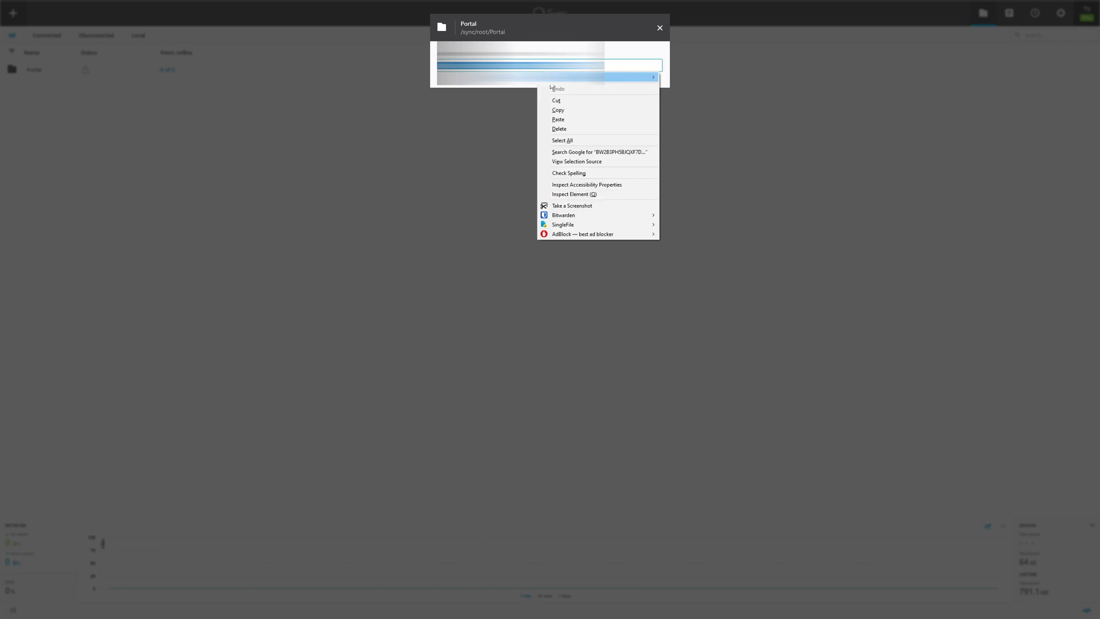
{"action": "left_click", "coordinate": [576, 110]}
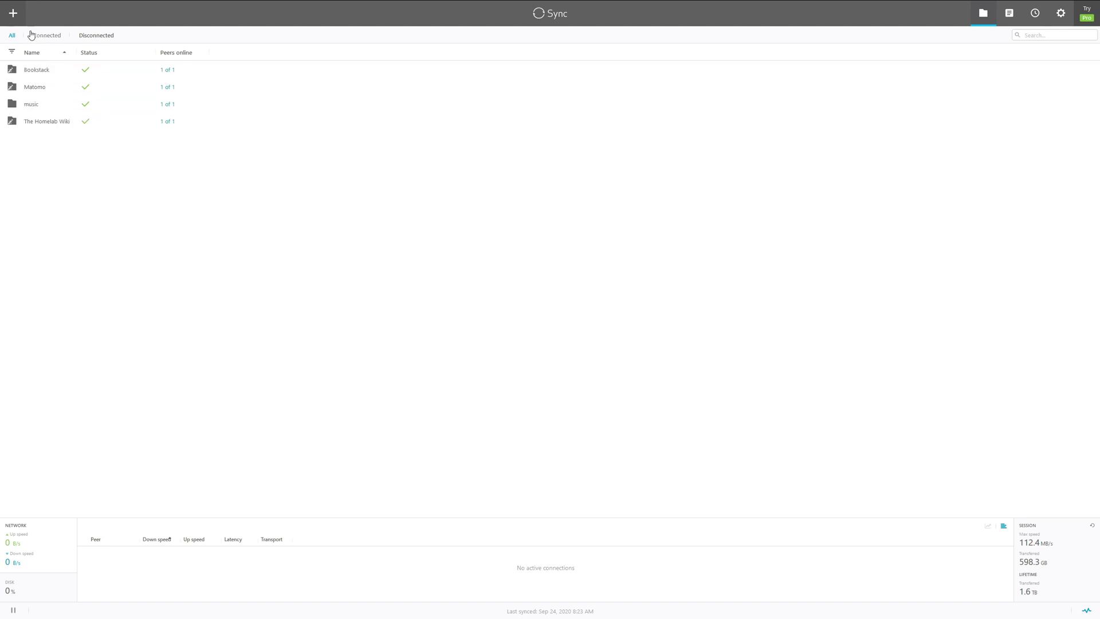
Add a new synced folder on the NAS by pasting the copied read-only Portal key
{"action": "left_click", "coordinate": [12, 13]}
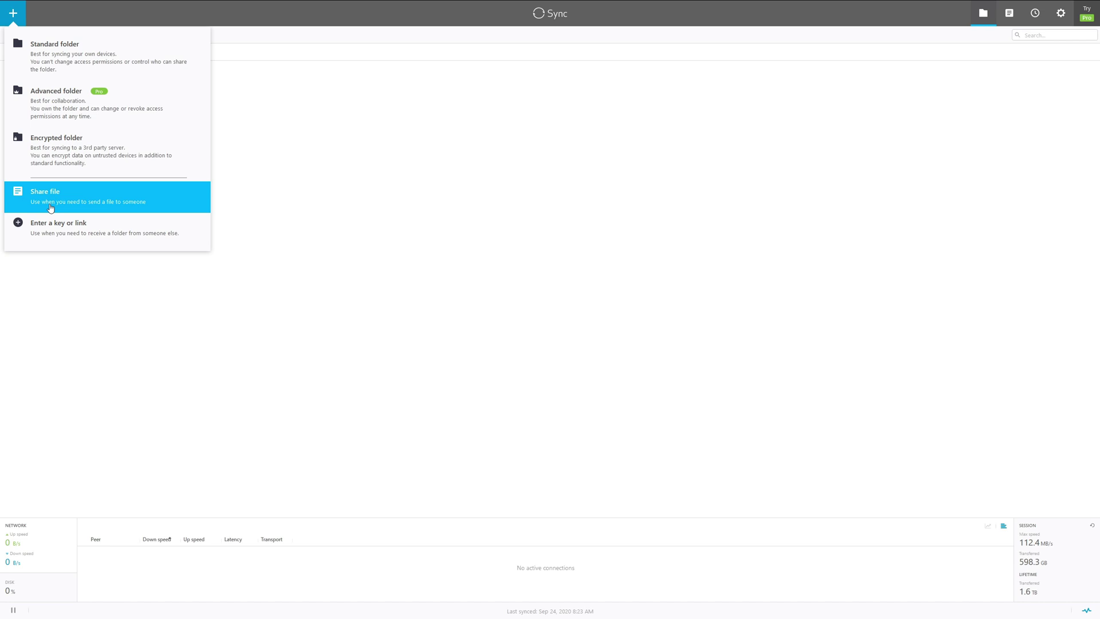
{"action": "left_click", "coordinate": [47, 233]}
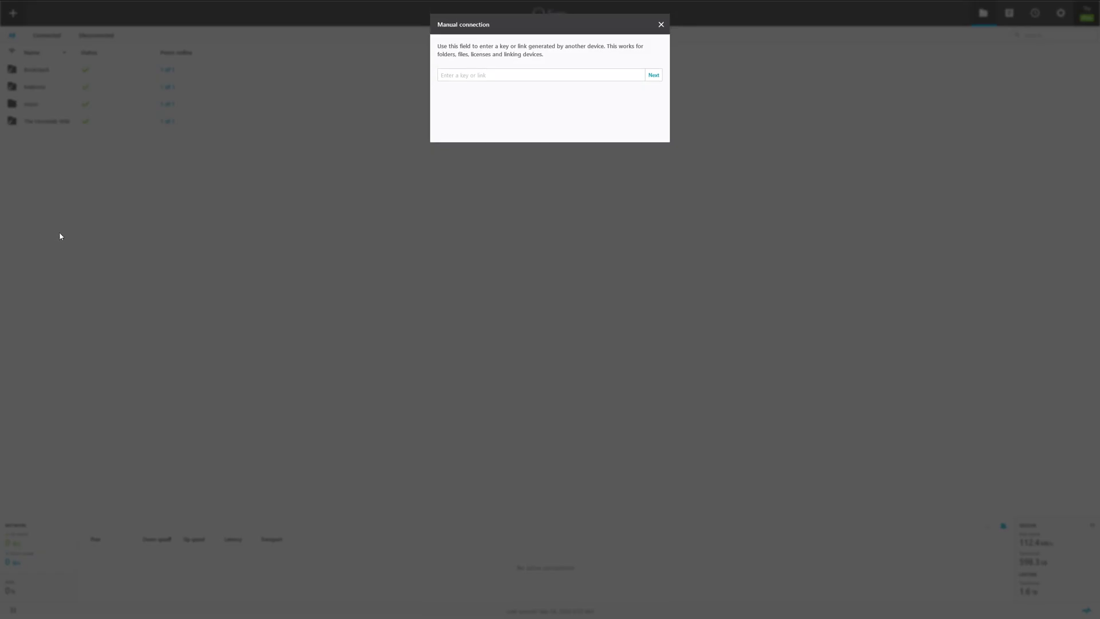
{"action": "right_click", "coordinate": [461, 77]}
{"action": "left_click", "coordinate": [517, 123]}
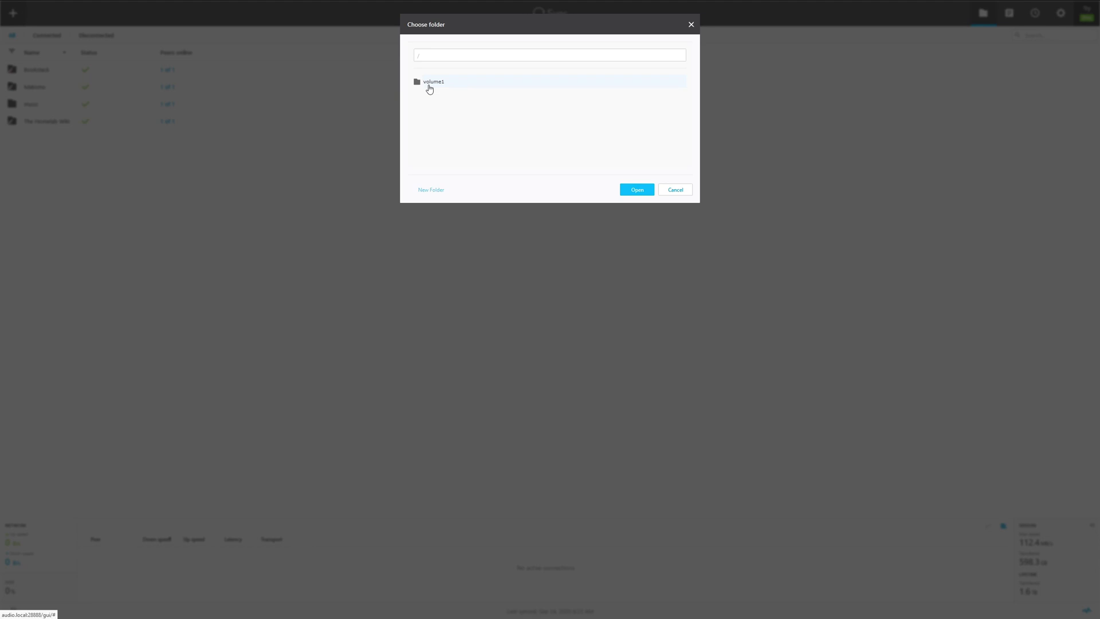
Set /volume1/Docker Backups/Portal as the destination folder for the Portal share
{"action": "left_click", "coordinate": [430, 86]}
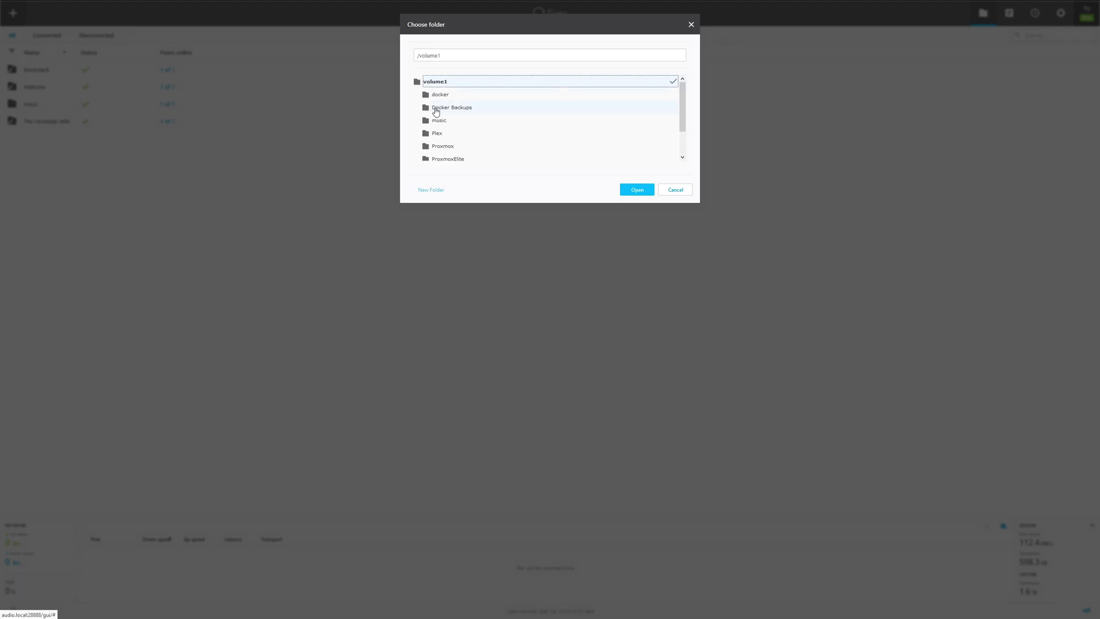
{"action": "left_click", "coordinate": [436, 108]}
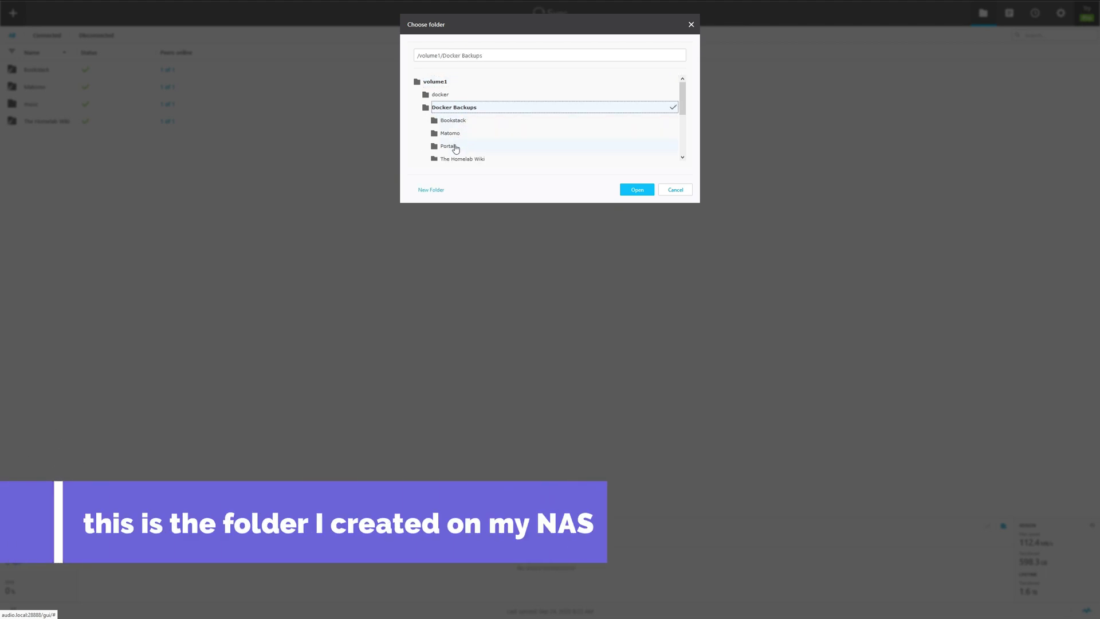
{"action": "left_click", "coordinate": [456, 147]}
{"action": "left_click", "coordinate": [630, 194]}
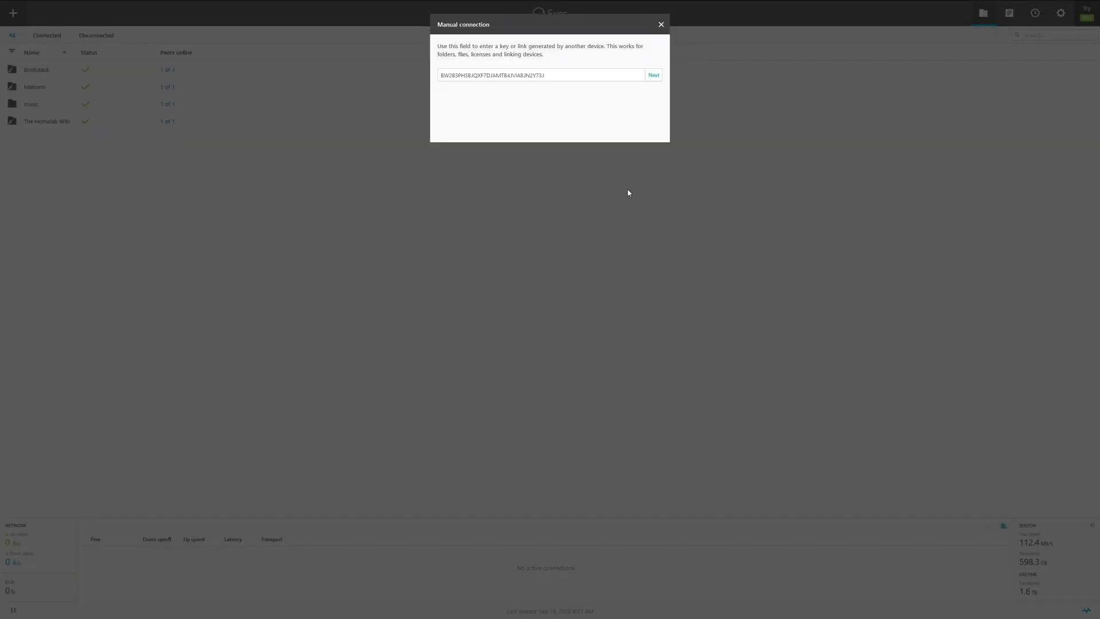
Dismiss the share-link prompt and check the new Portal folder's Receiving status
{"action": "left_click", "coordinate": [633, 163]}
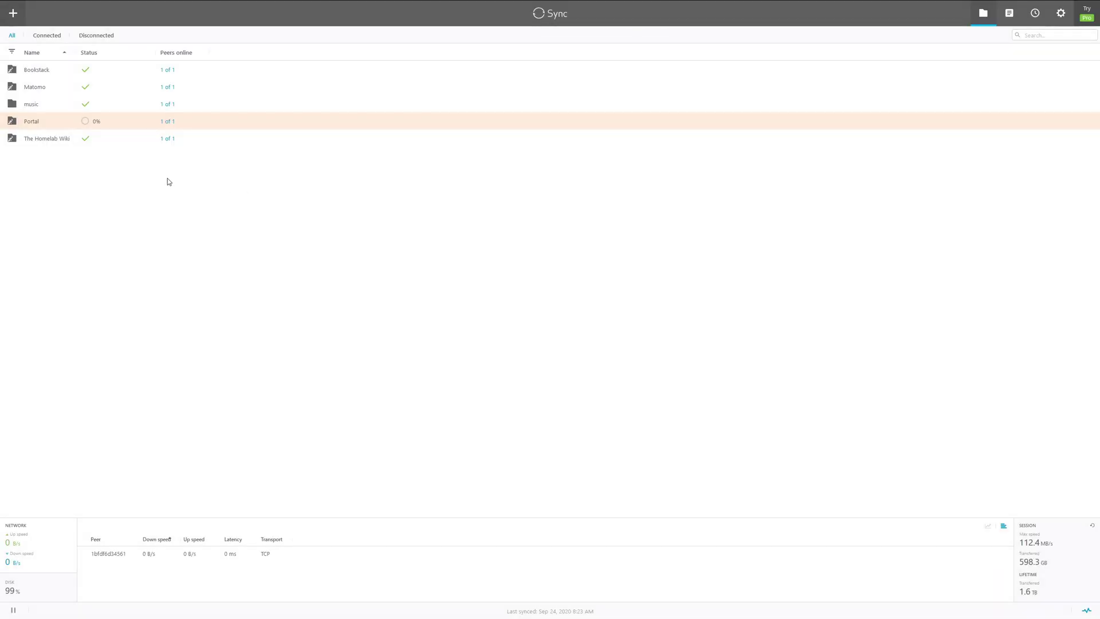
{"action": "left_click", "coordinate": [115, 127]}
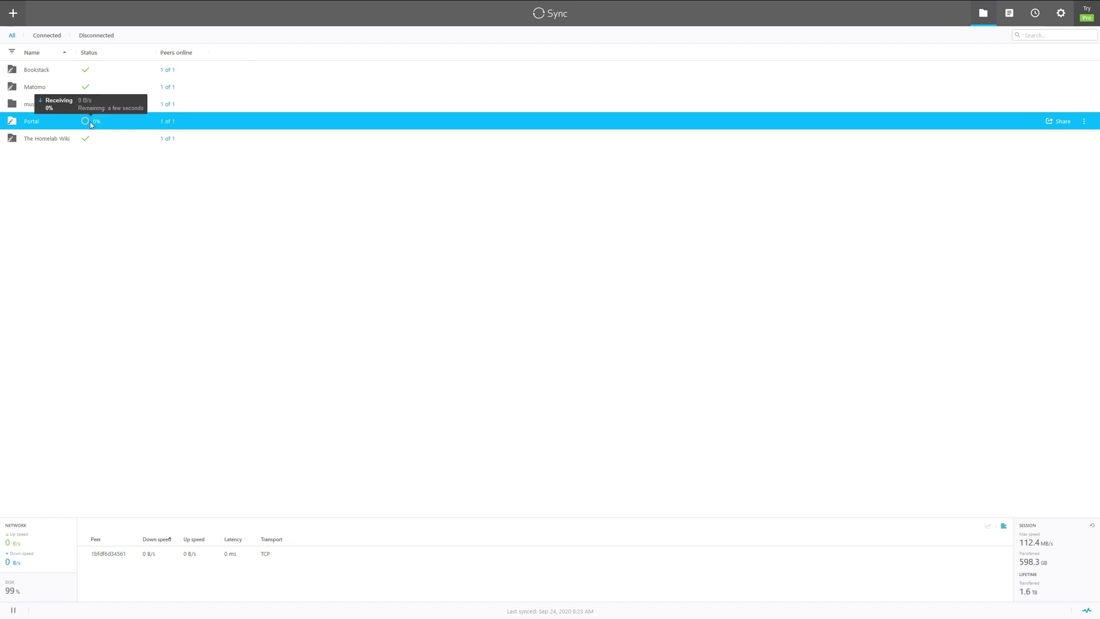
{"action": "left_click", "coordinate": [132, 212]}
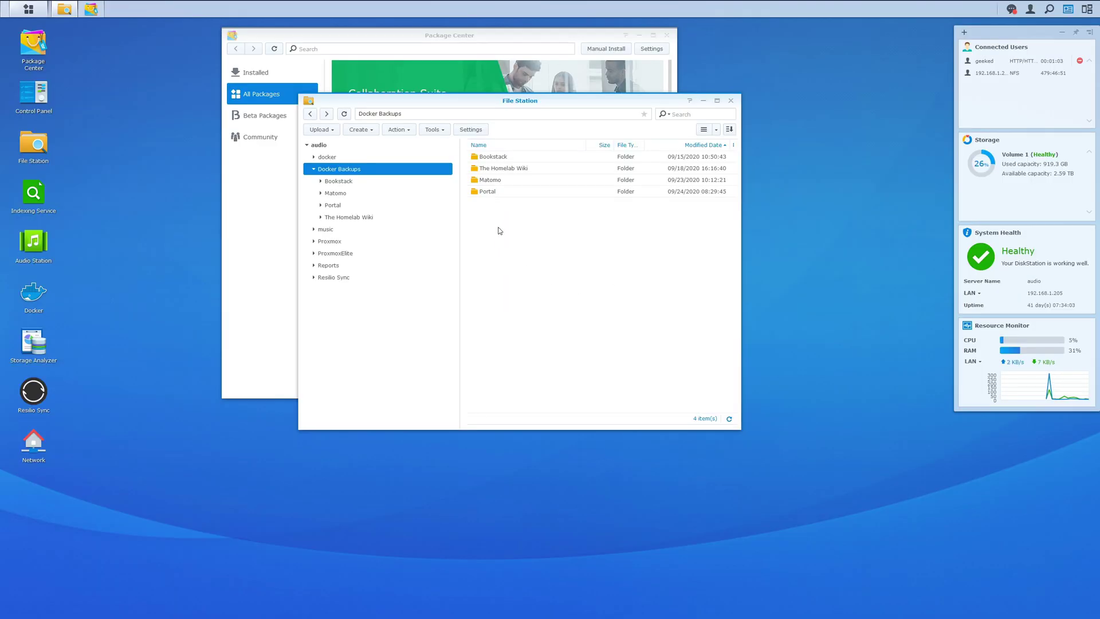
Open Docker Backups/Portal in File Station to see the 24 synced WordPress items
{"action": "double_click", "coordinate": [487, 192]}
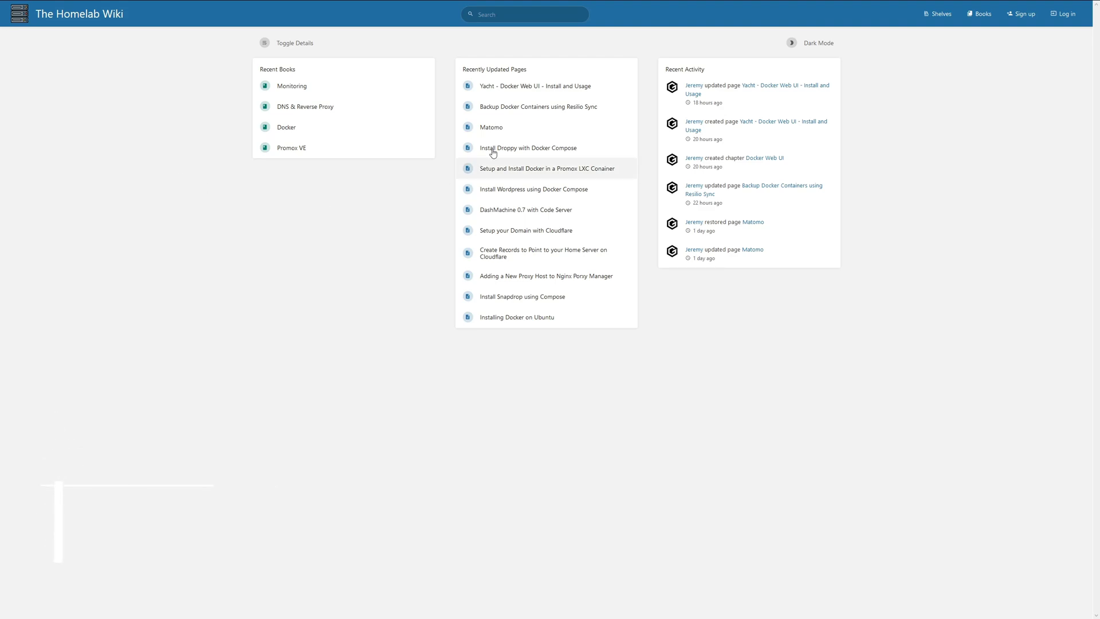
Open 'Backup Docker Containers using Resilio Sync' from the Recently Updated Pages list
{"action": "left_click", "coordinate": [521, 110]}
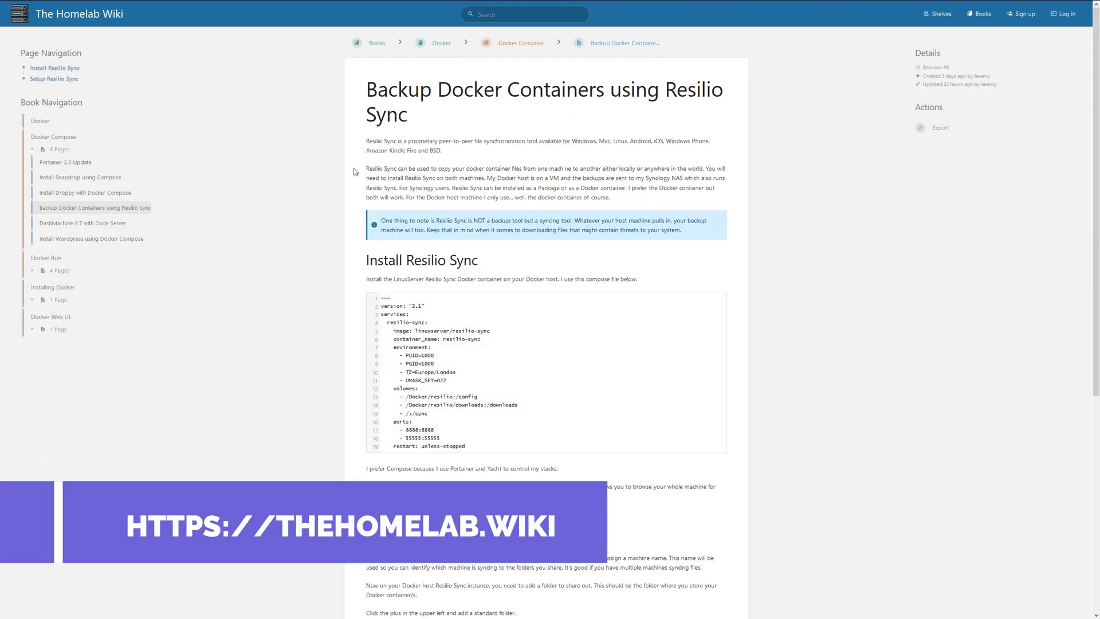